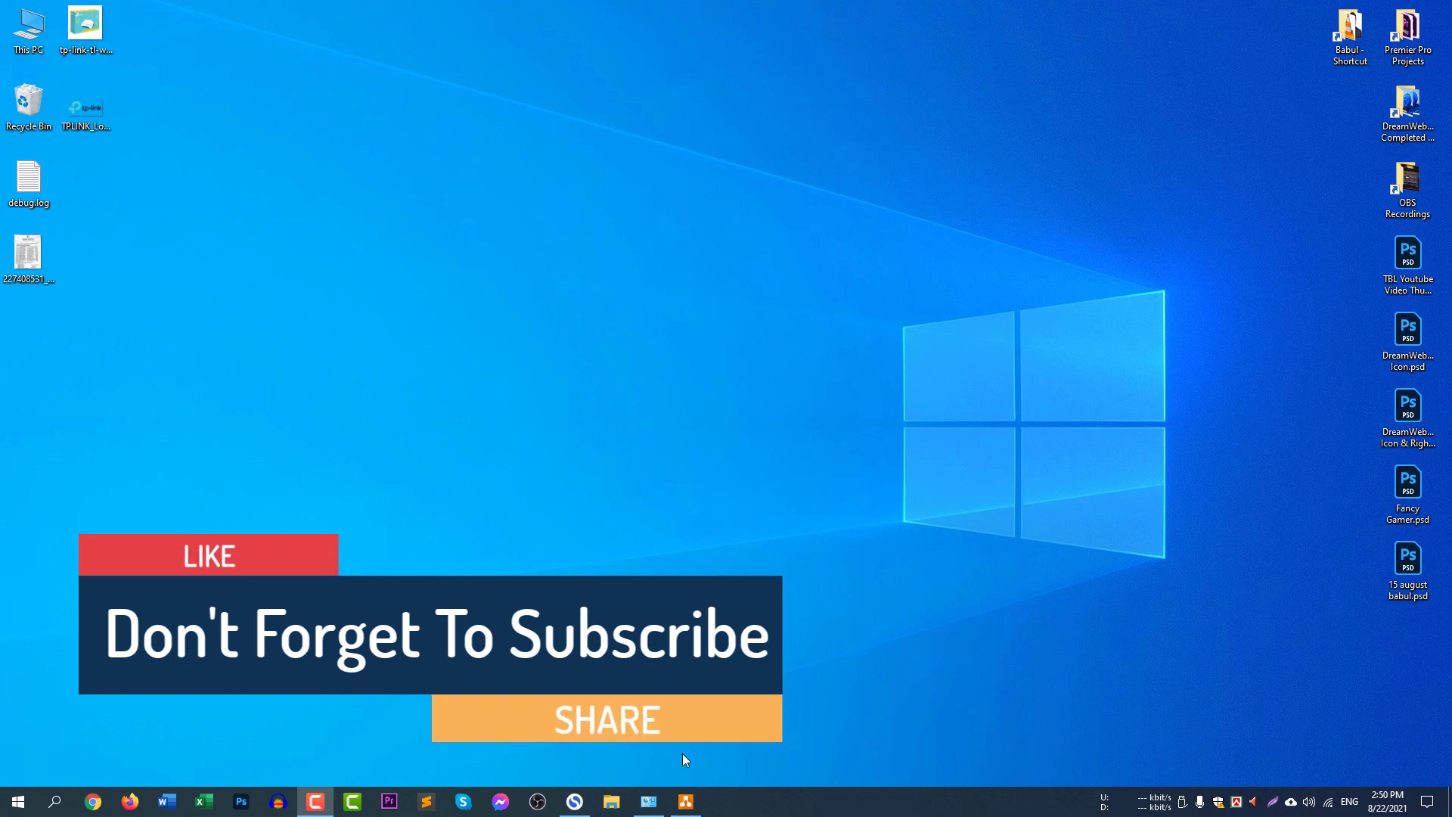
Examine the router, SSID/password and Guest Mode blocks of the guest mode.drawio diagram in draw.io, and minimize it.
click(685, 801)
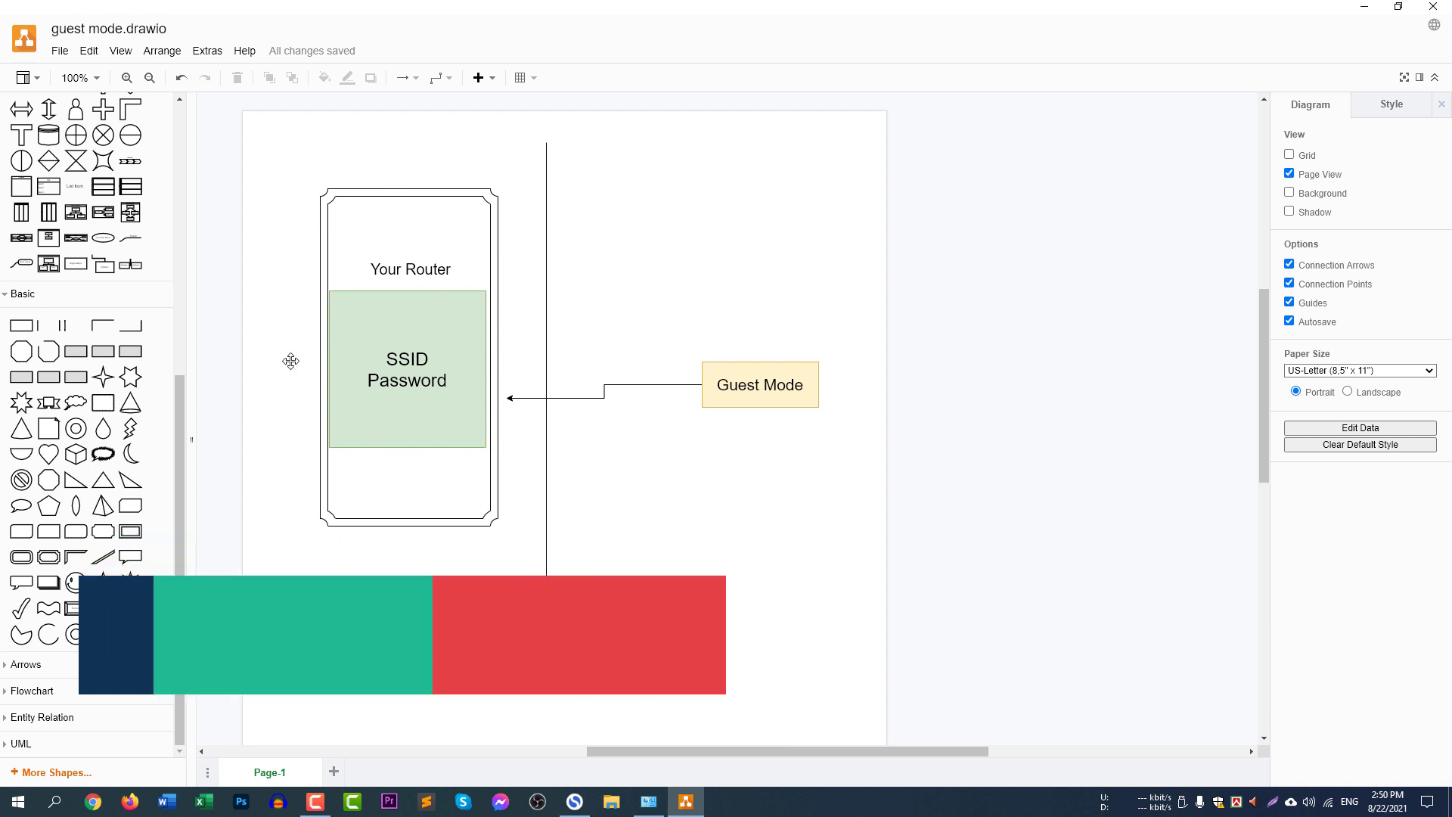
click(413, 359)
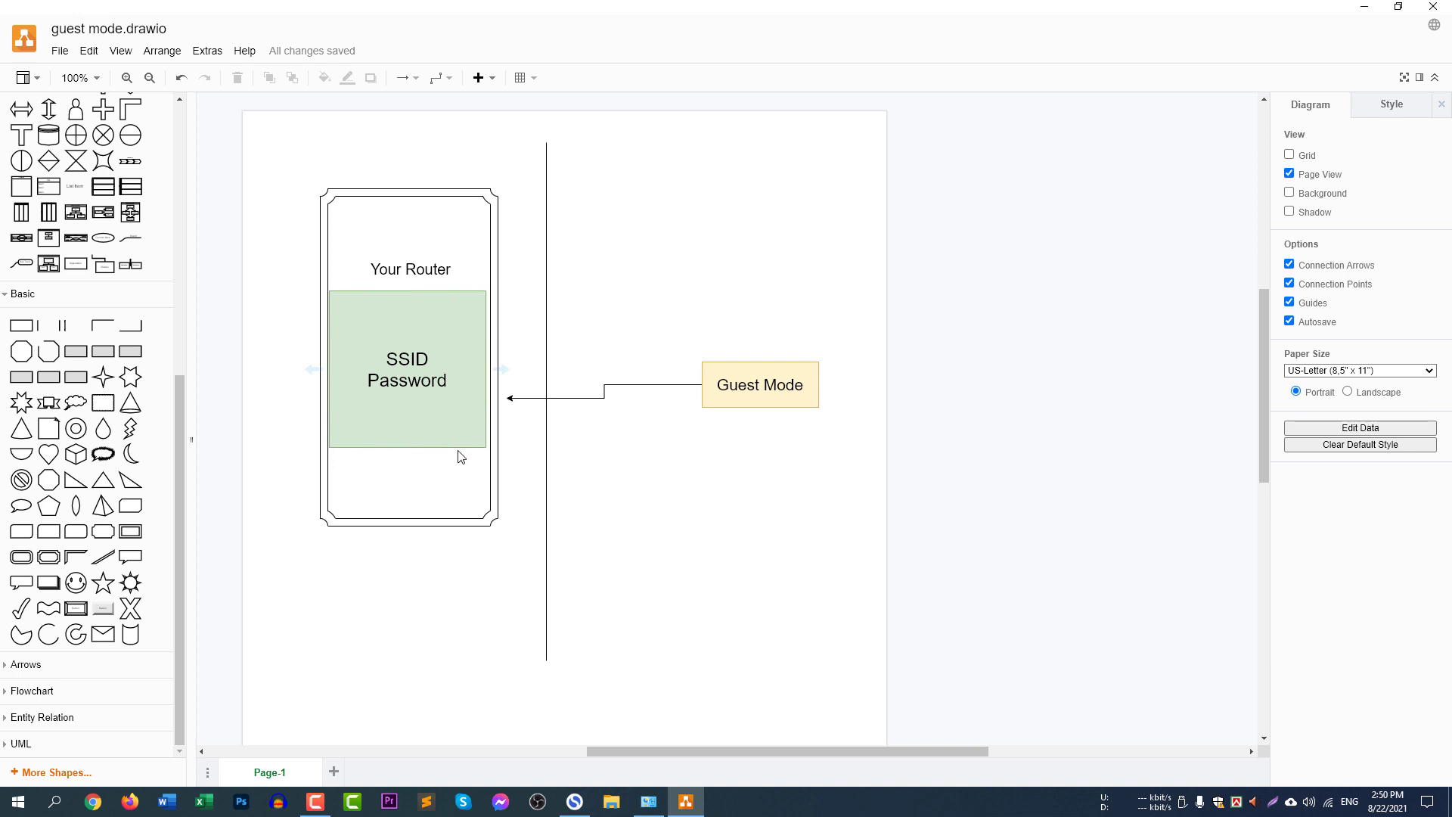
click(432, 401)
click(799, 377)
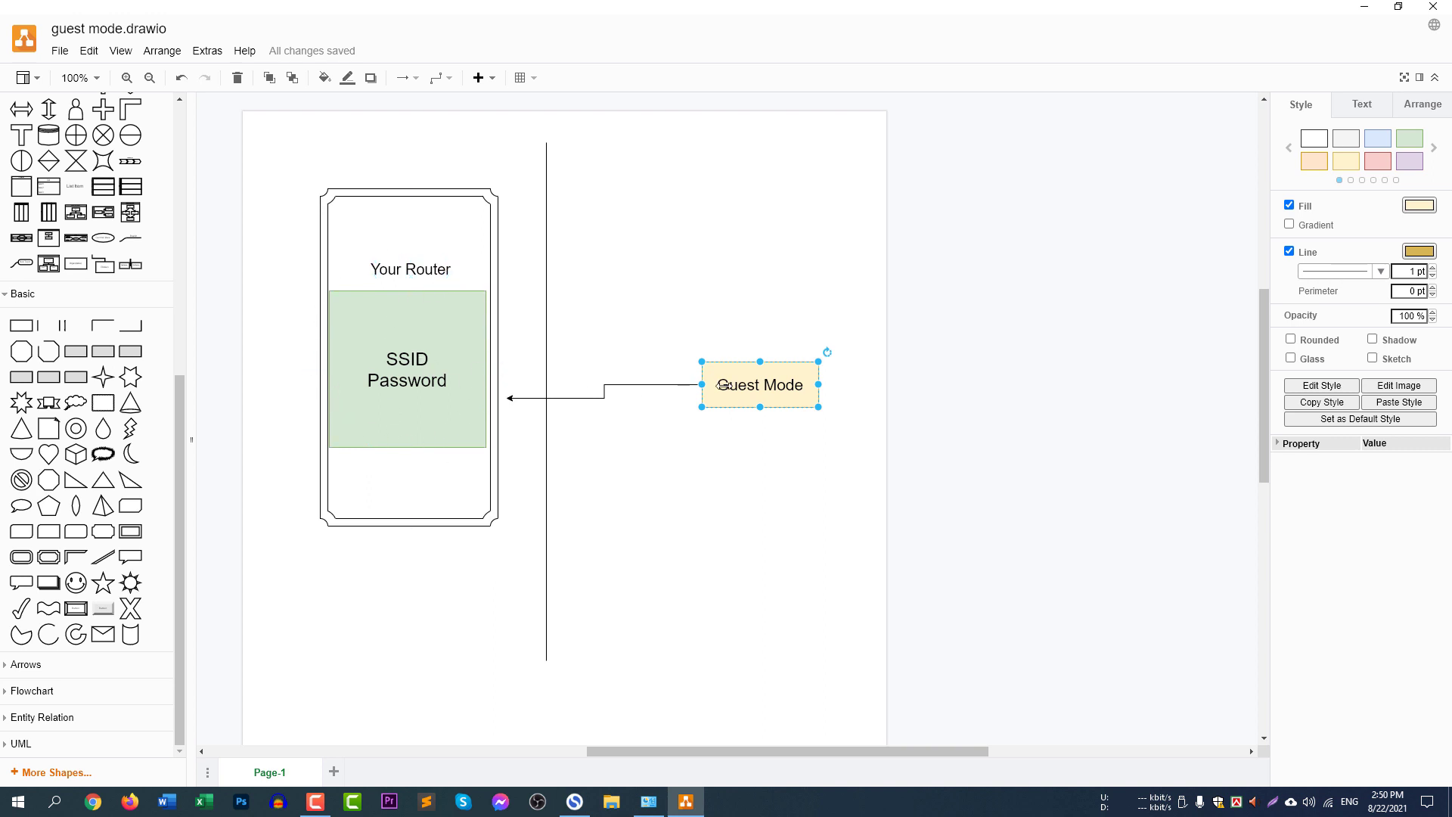
click(757, 326)
click(781, 378)
click(794, 303)
click(781, 370)
click(638, 251)
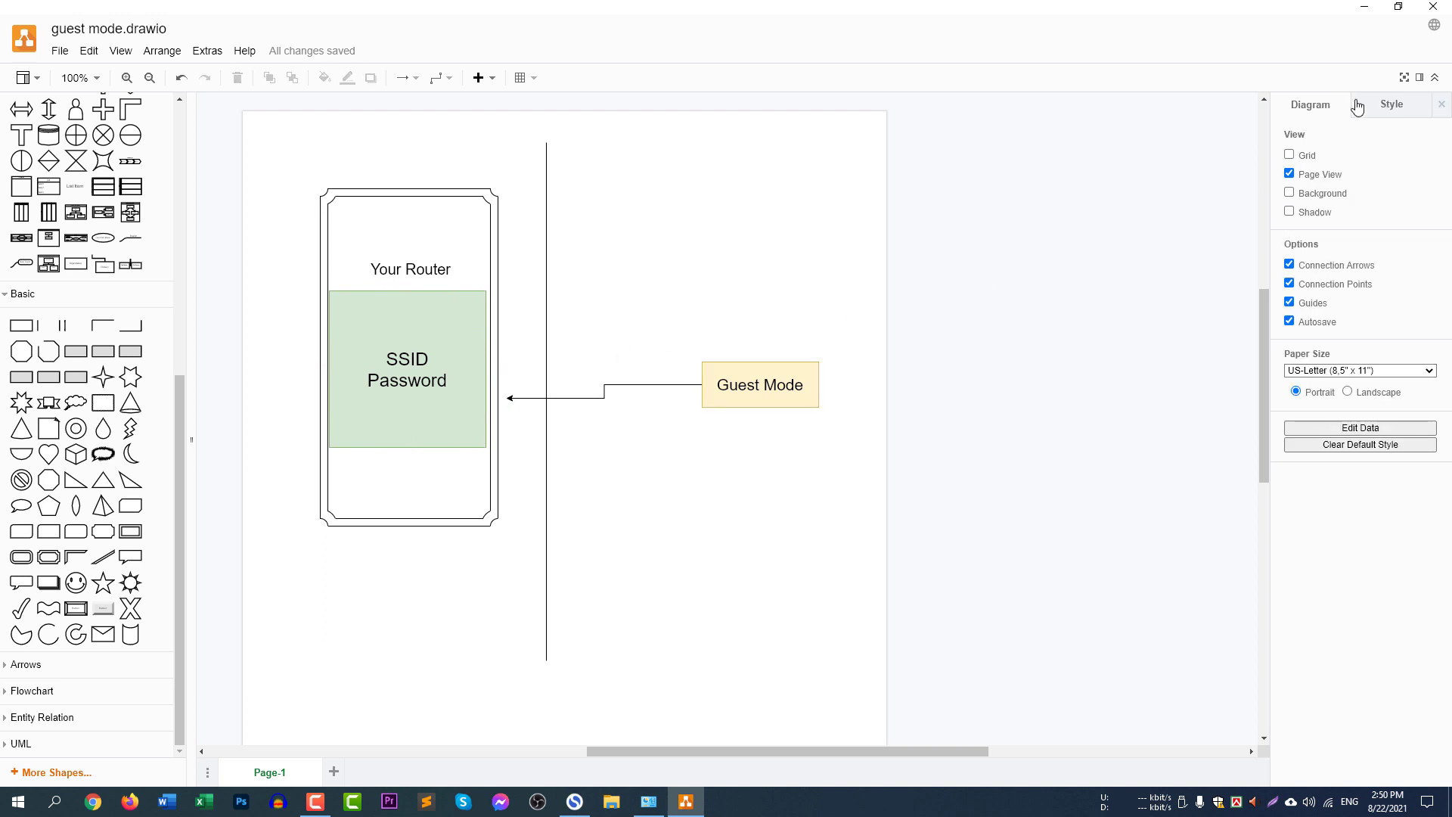
click(1364, 6)
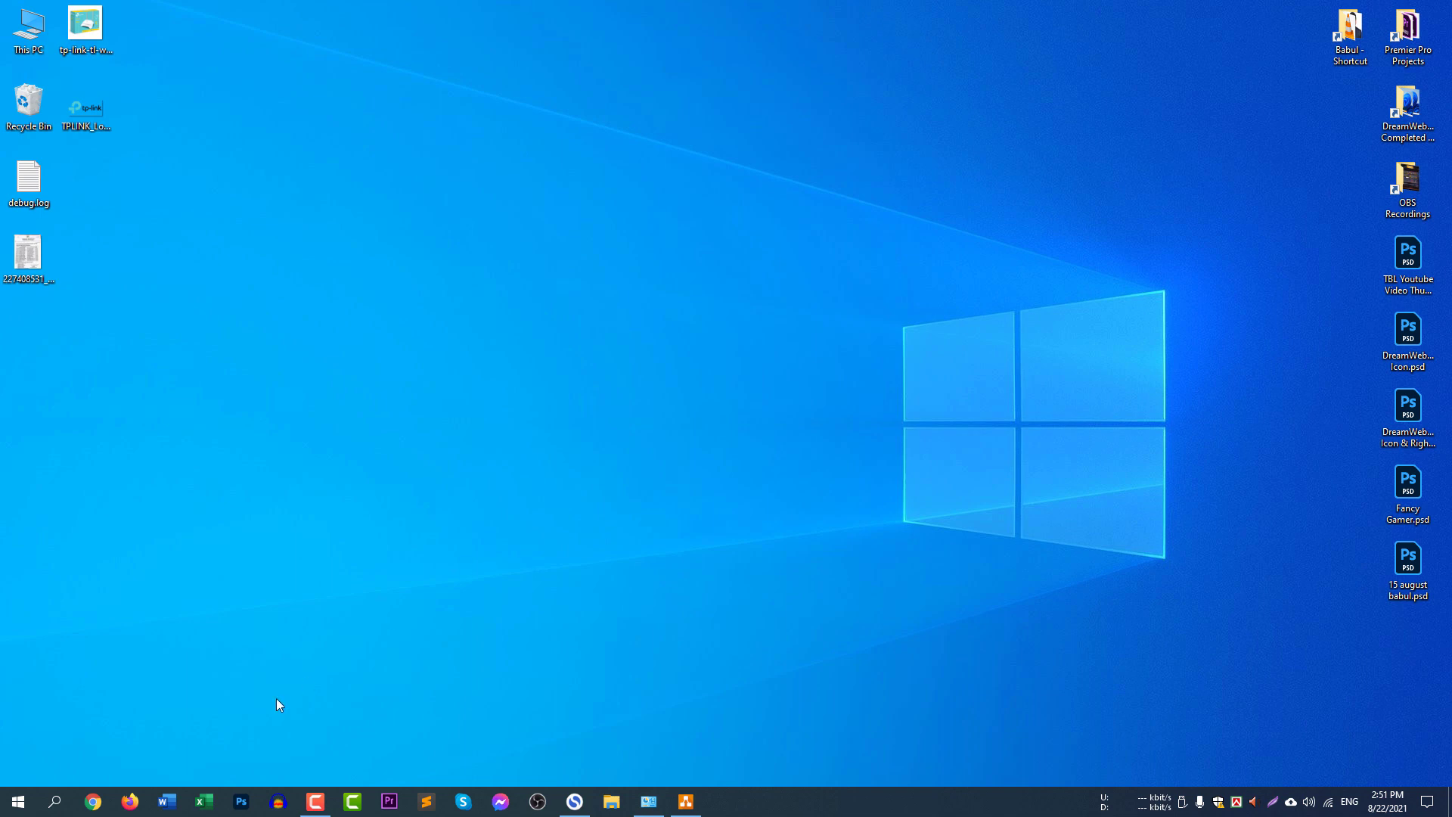
Switch to Chrome and open the router's administration page at tplinkwifi.net.
click(94, 802)
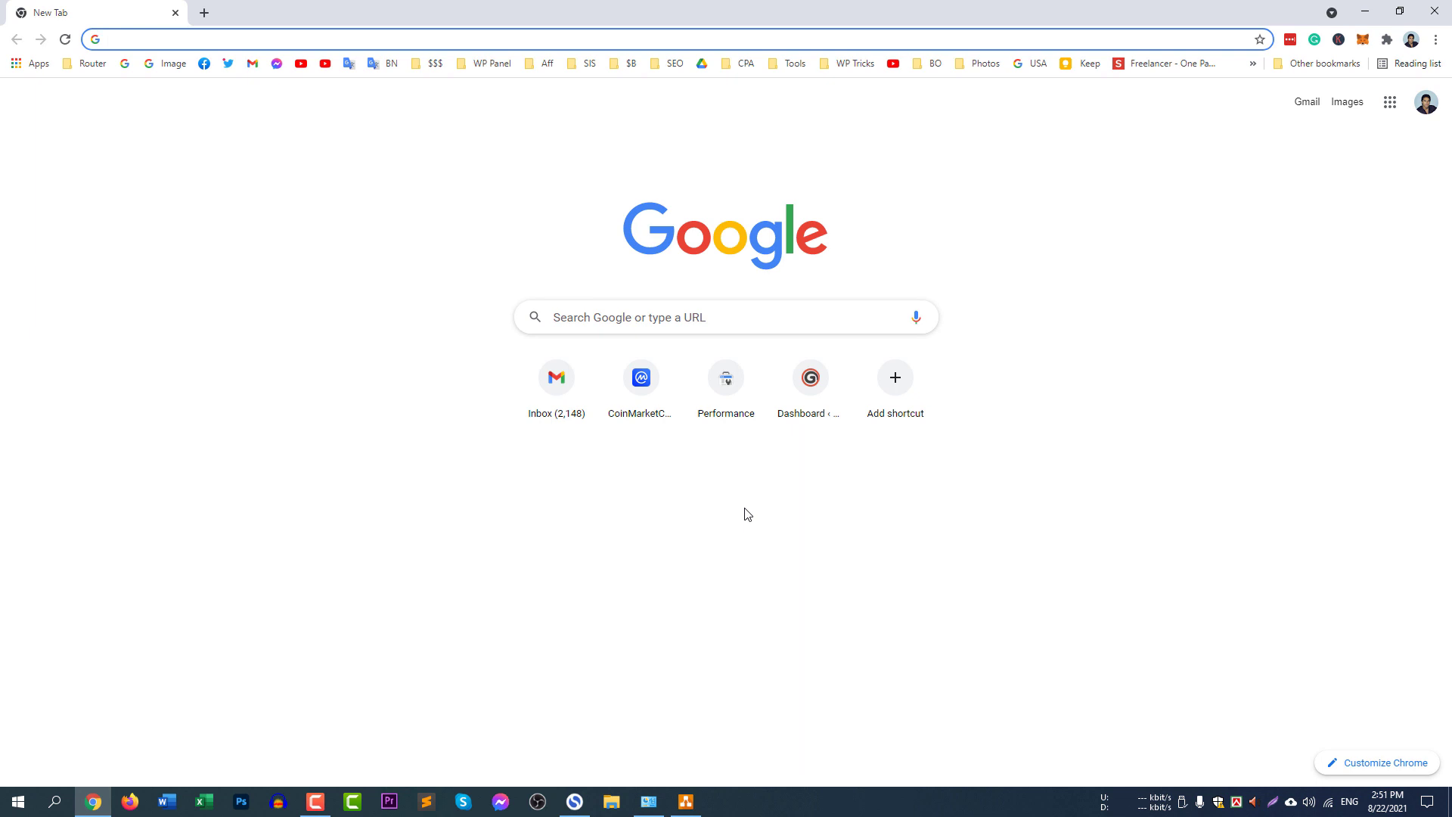
text(tplinkwifi.net)
key(Return)
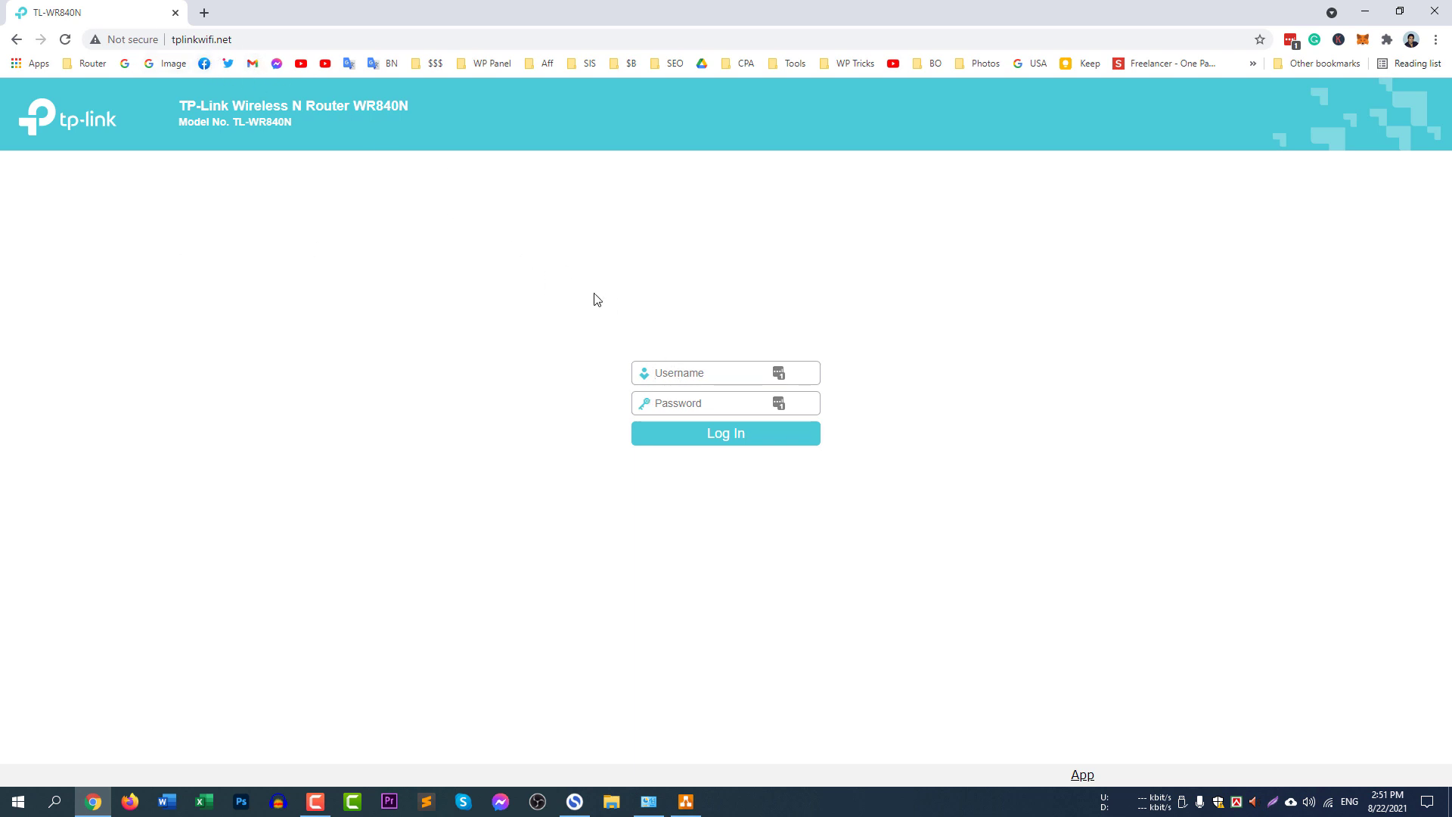
Log in to the router's administration page with the username and the account password.
text(a)
key(Tab)
text(admin)
key(Return)
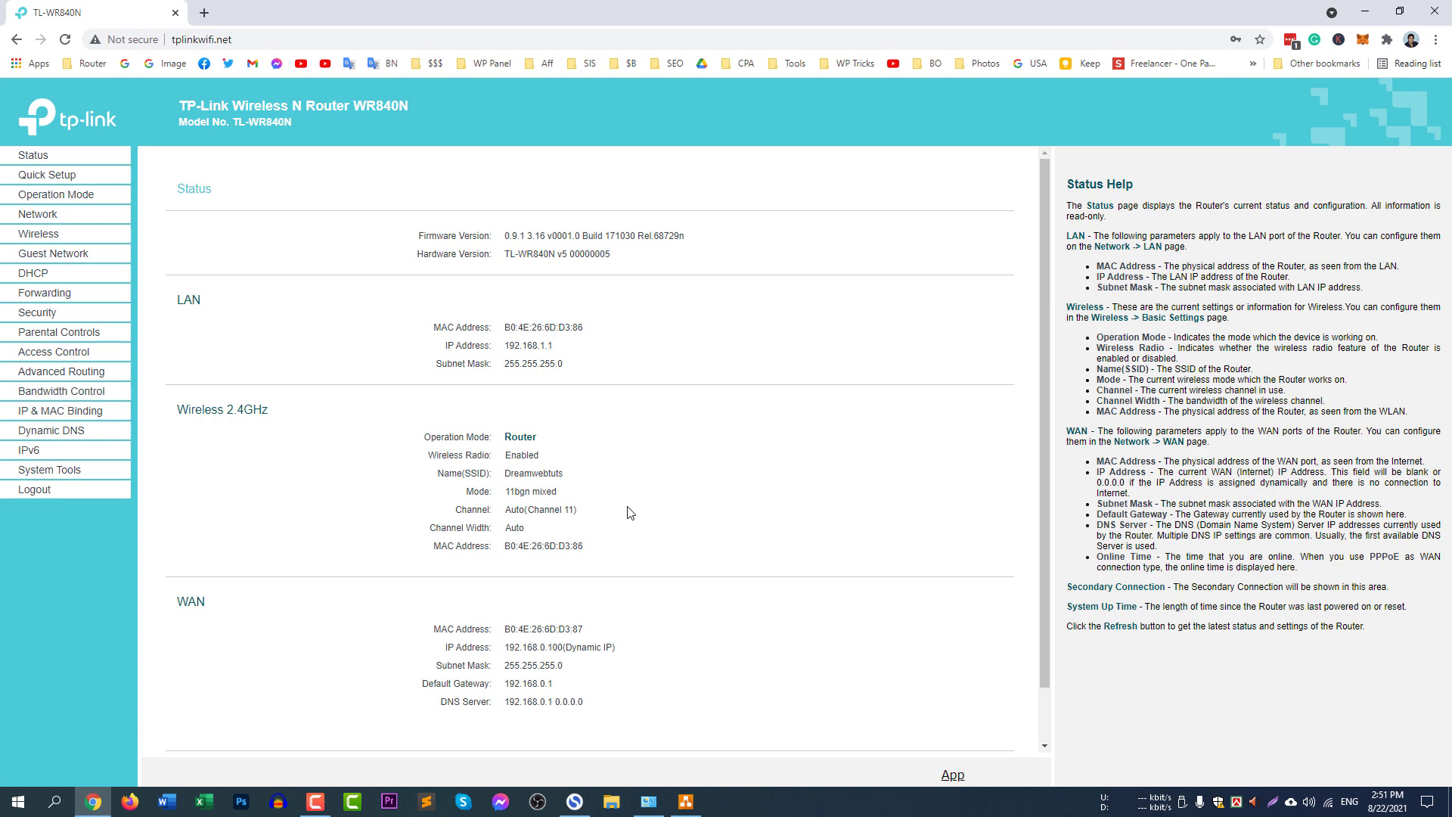
Check the main network's SSID on the status page and its wireless password in the Wireless Security settings.
drag(450, 472, 490, 475)
double_click(522, 476)
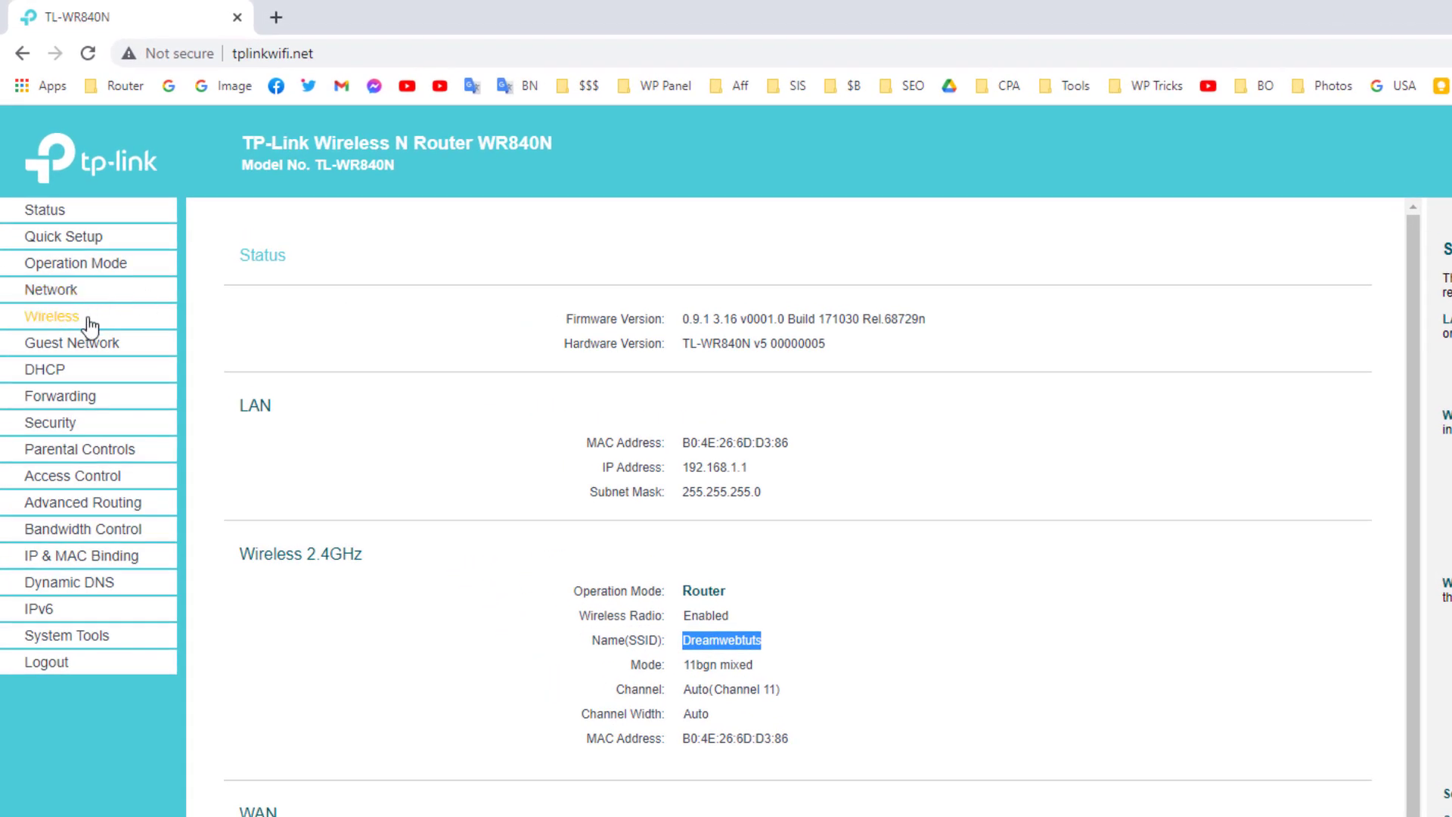
click(65, 317)
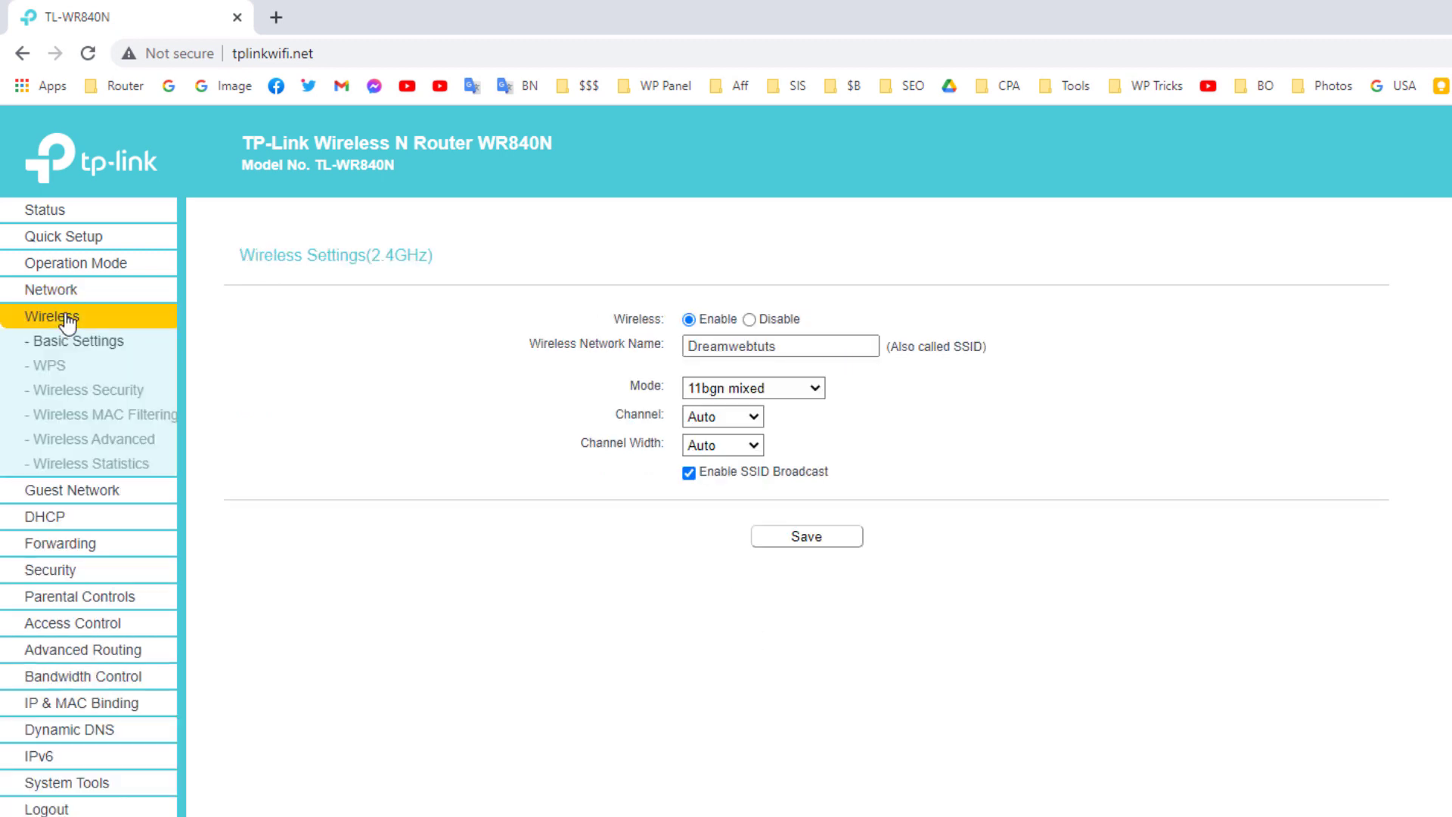
click(126, 390)
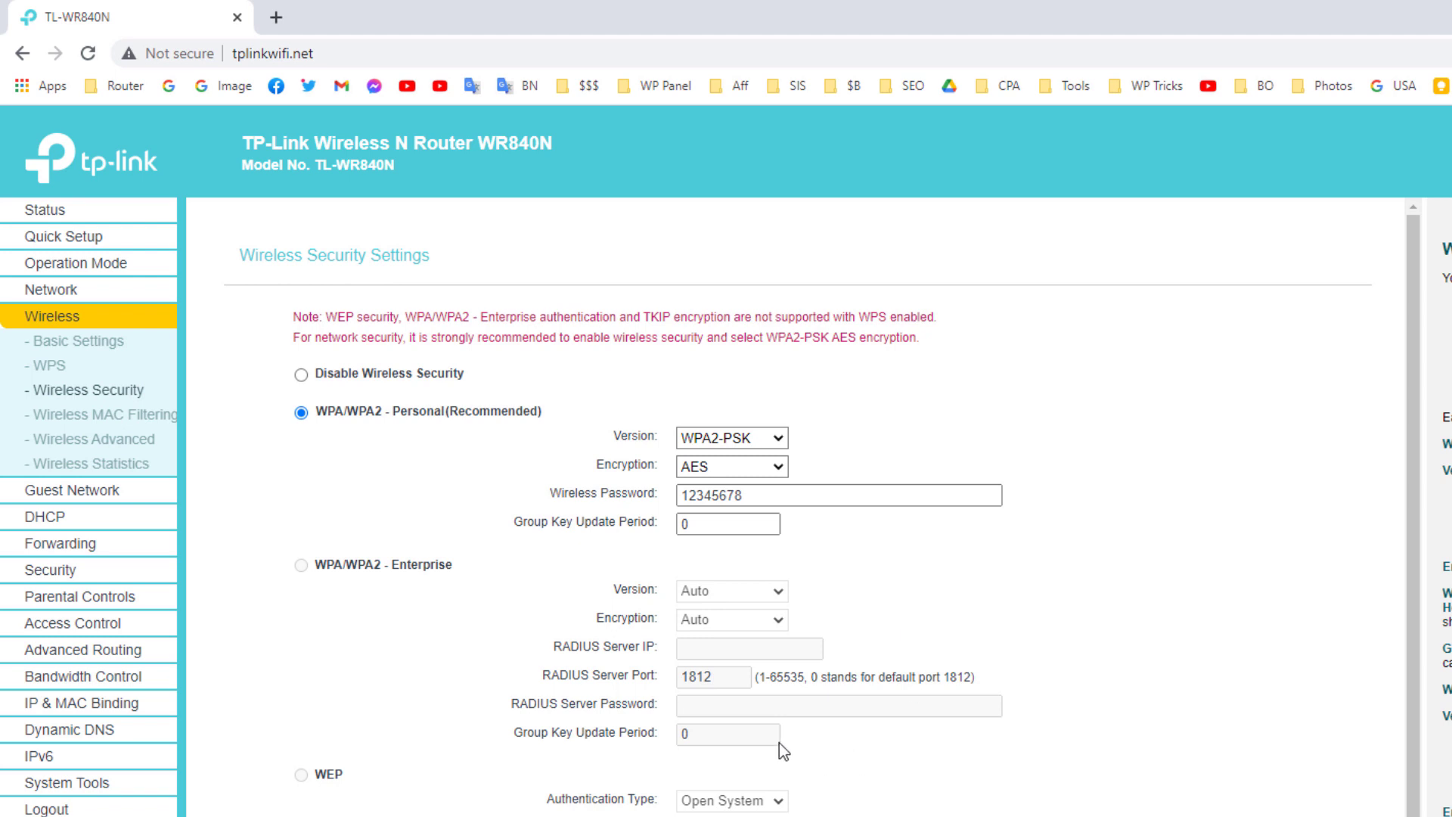
click(696, 523)
click(751, 496)
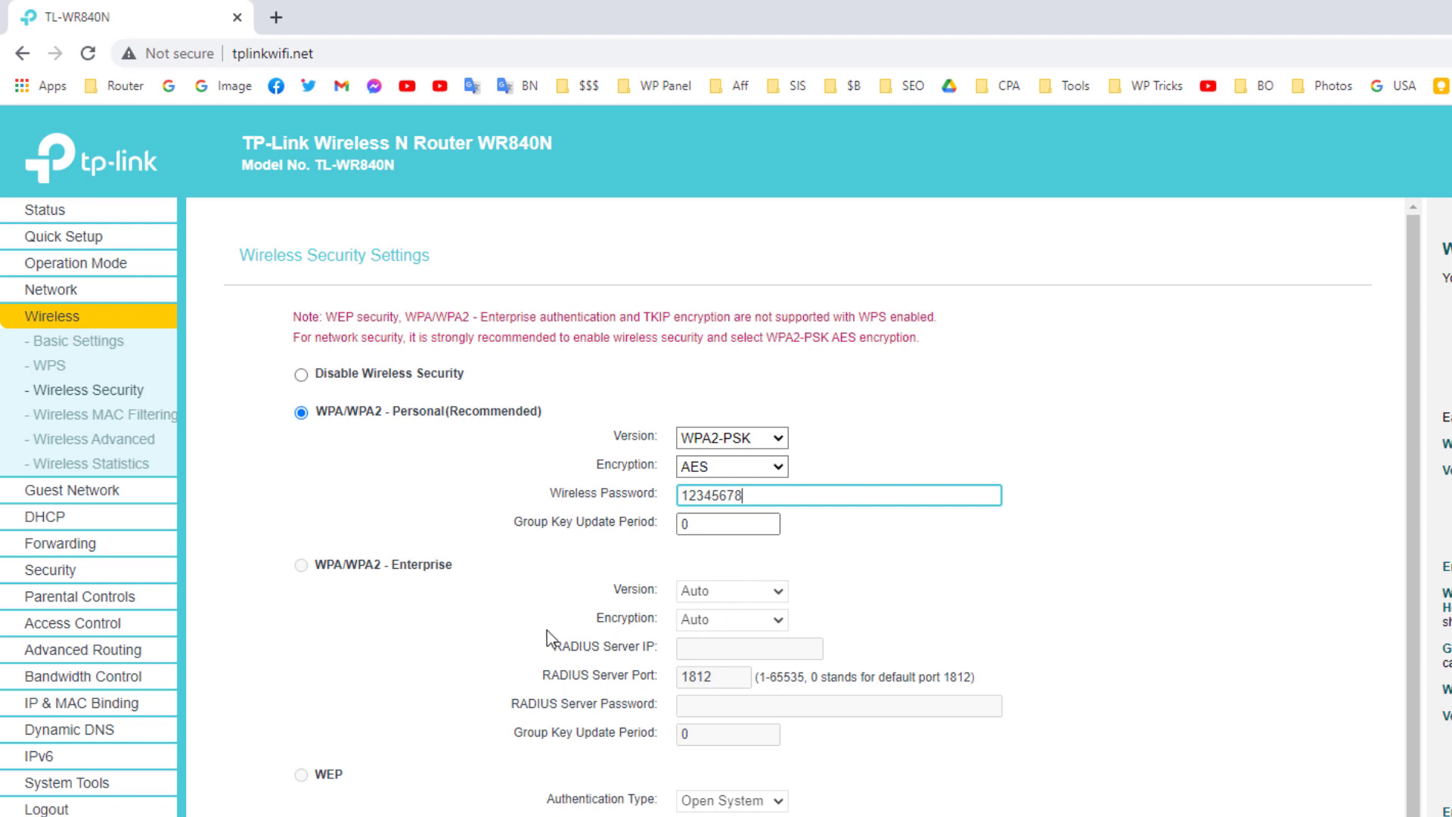
Enable the router's guest network and set its network name to "Dreamwebtuts Guest".
click(112, 501)
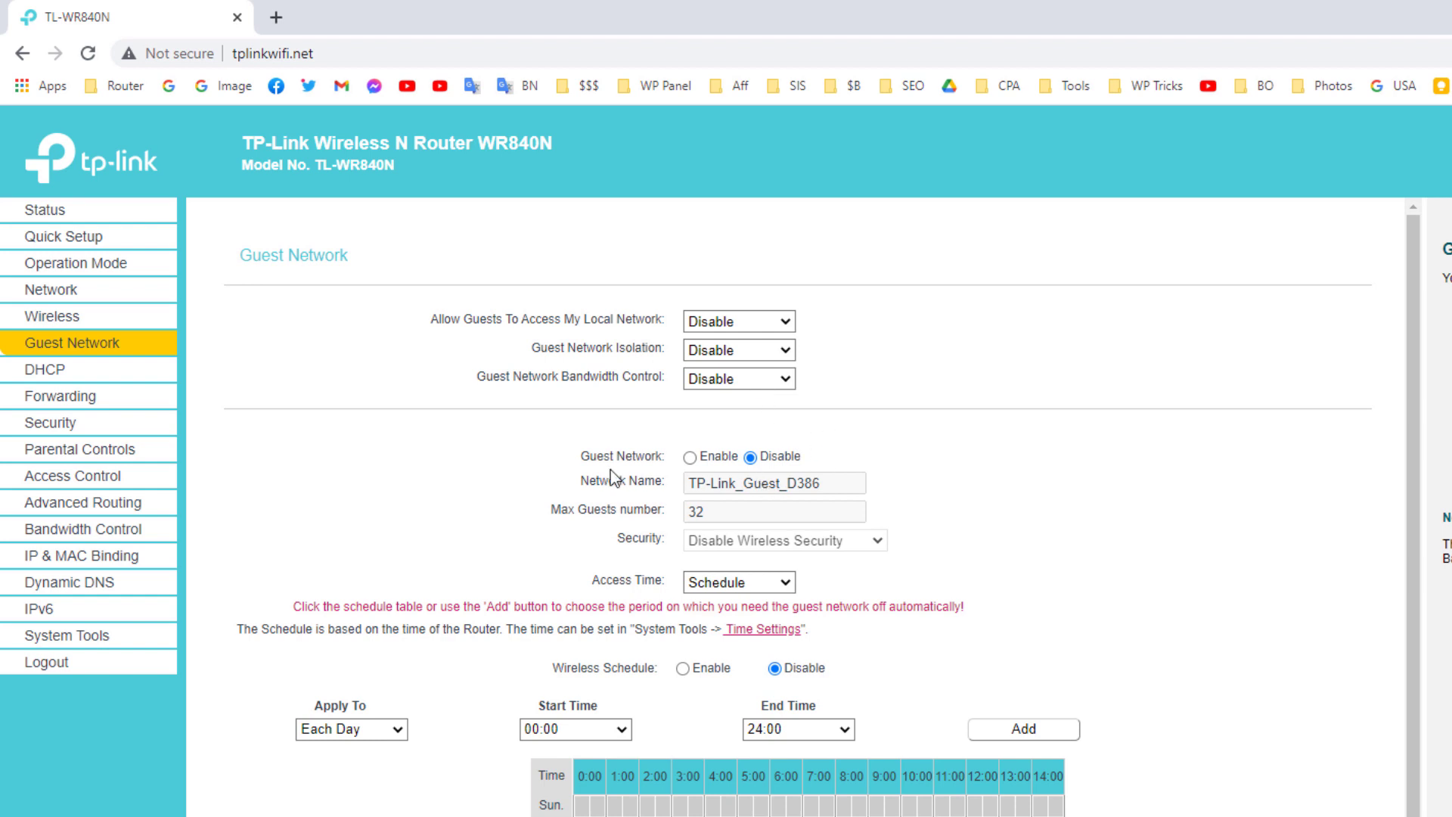
click(690, 457)
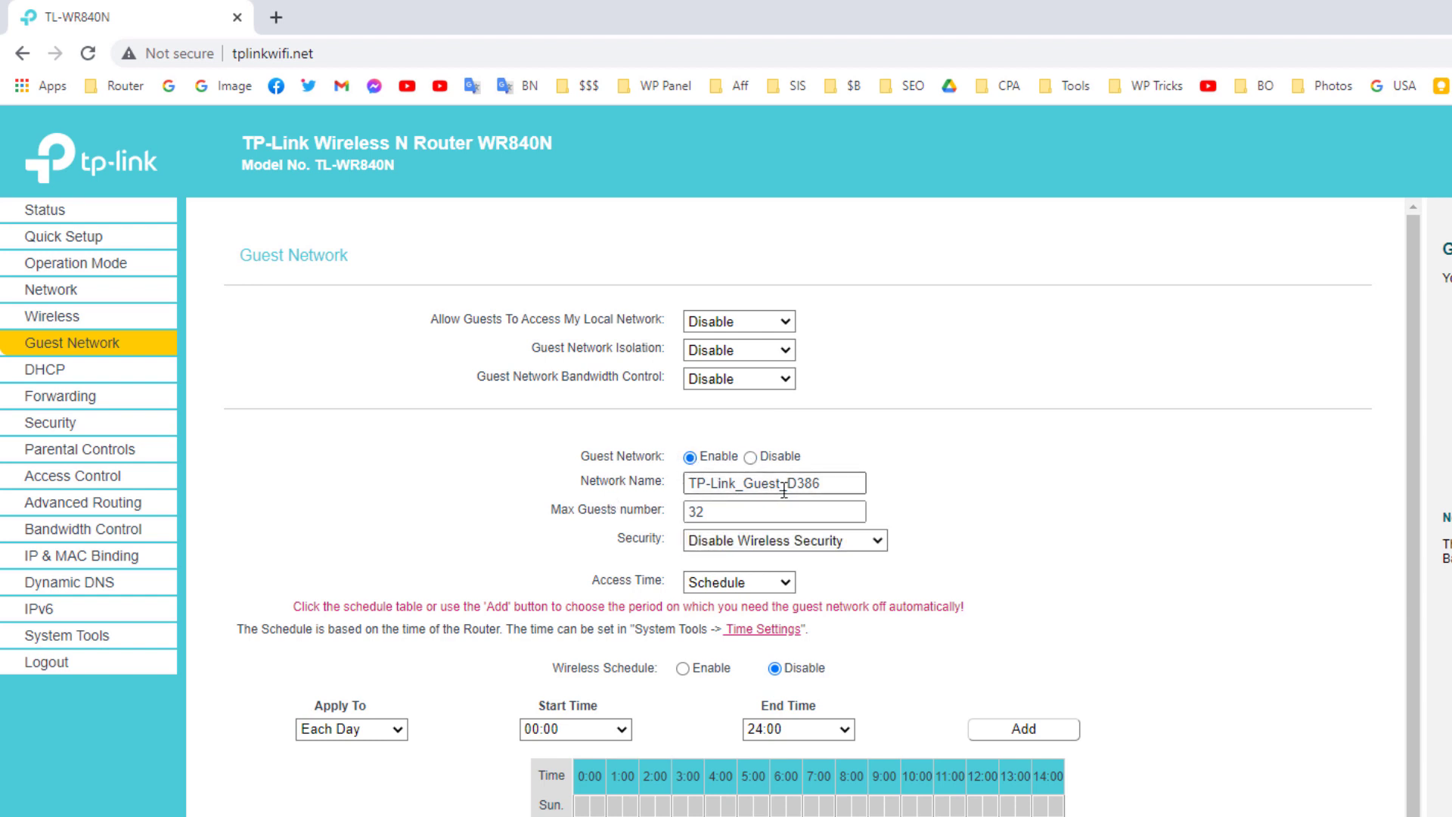
drag(846, 484, 597, 491)
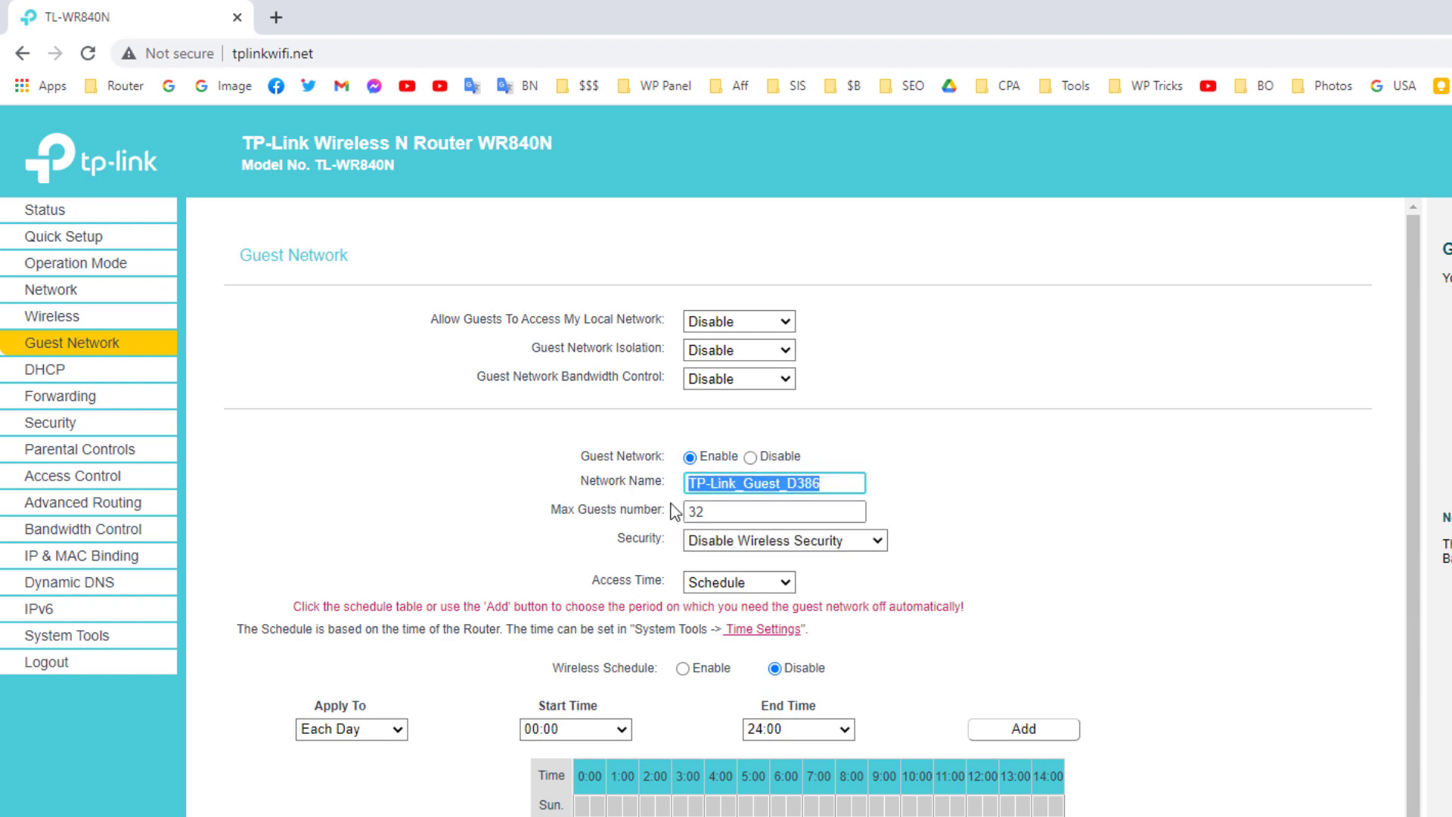
text(Dreamwe)
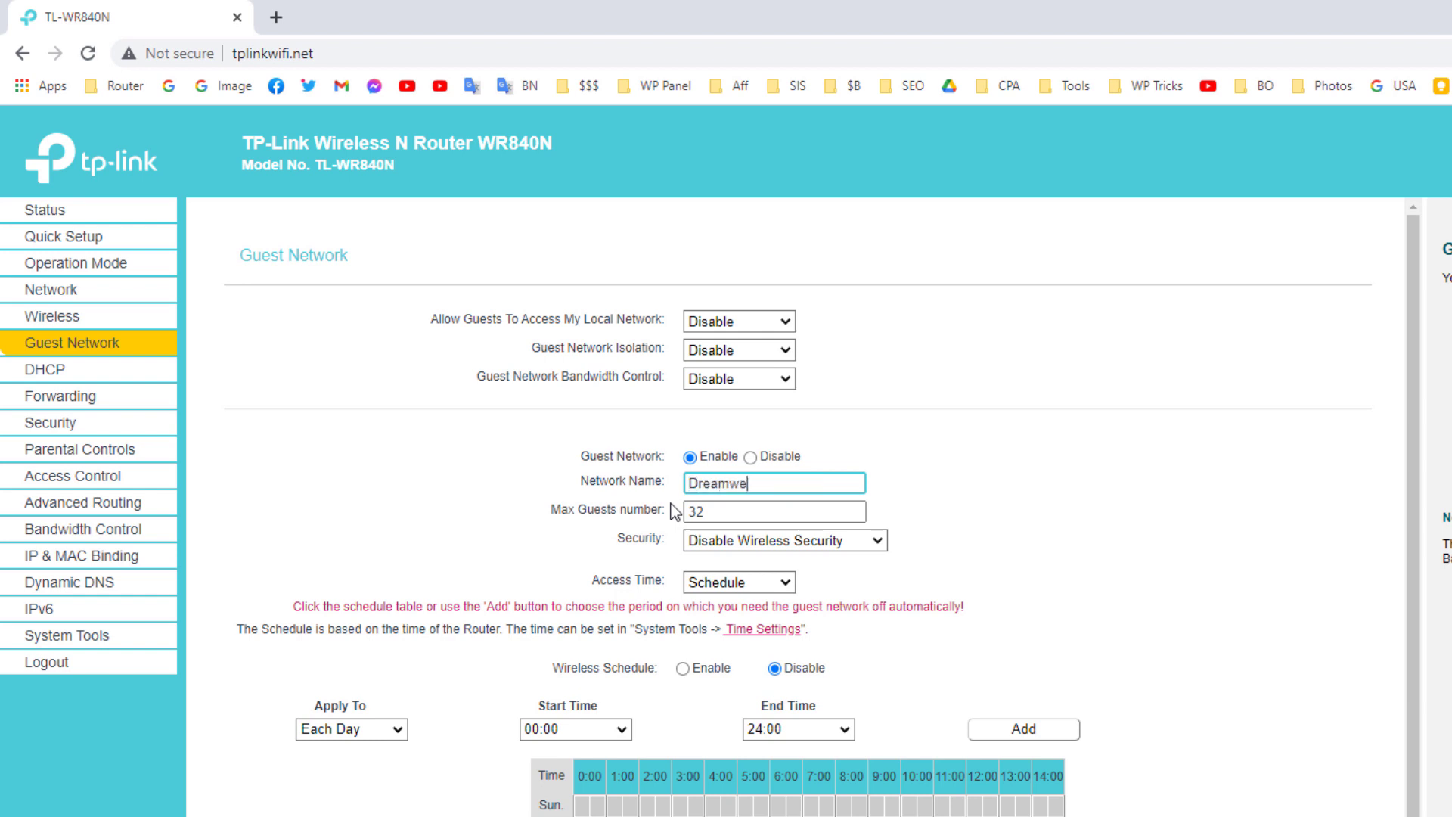
text(btuts Guest)
click(732, 511)
double_click(723, 511)
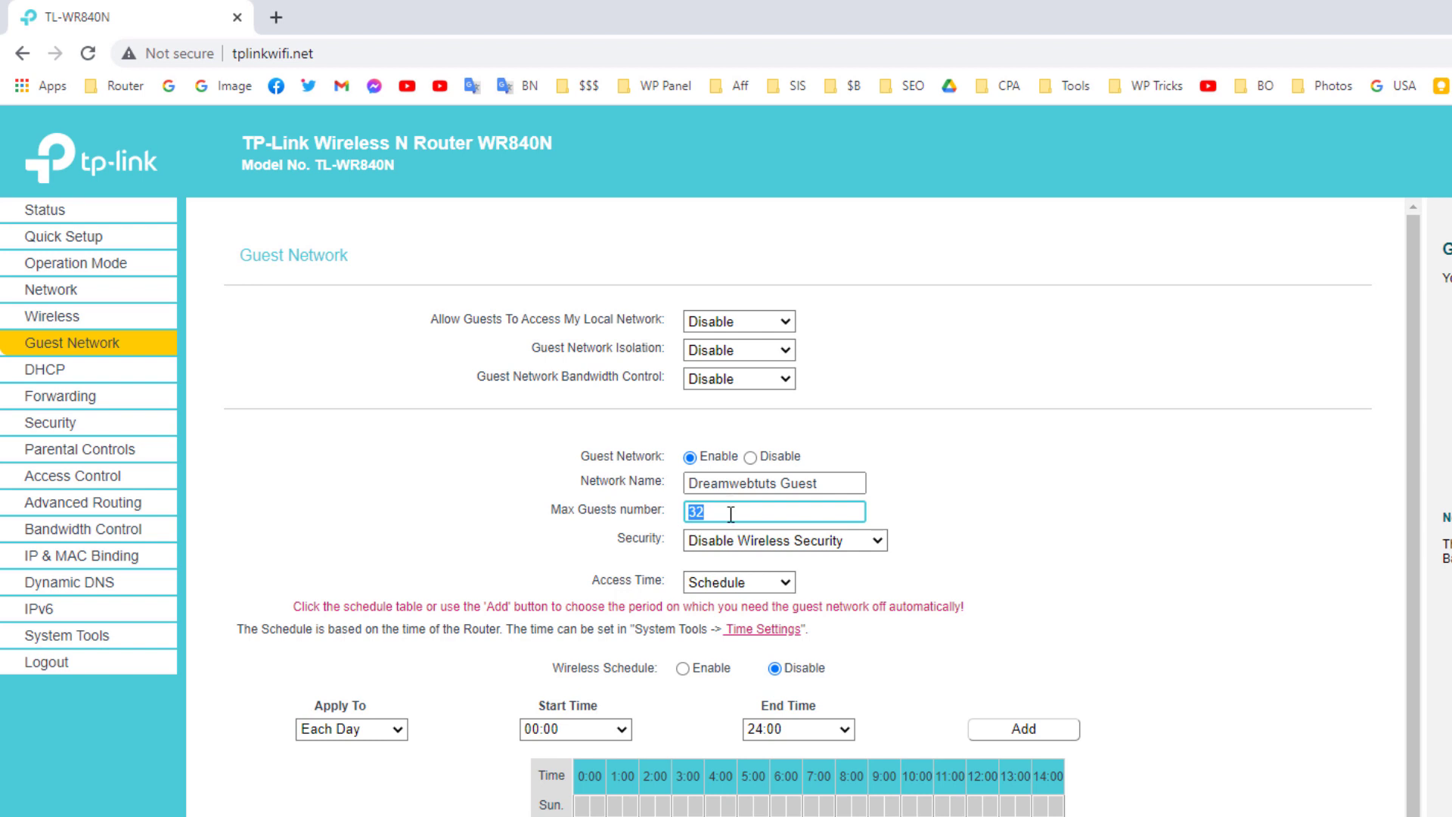
Set the guest network's security to WPA/WPA2 - Personal and enter its wireless password.
click(806, 540)
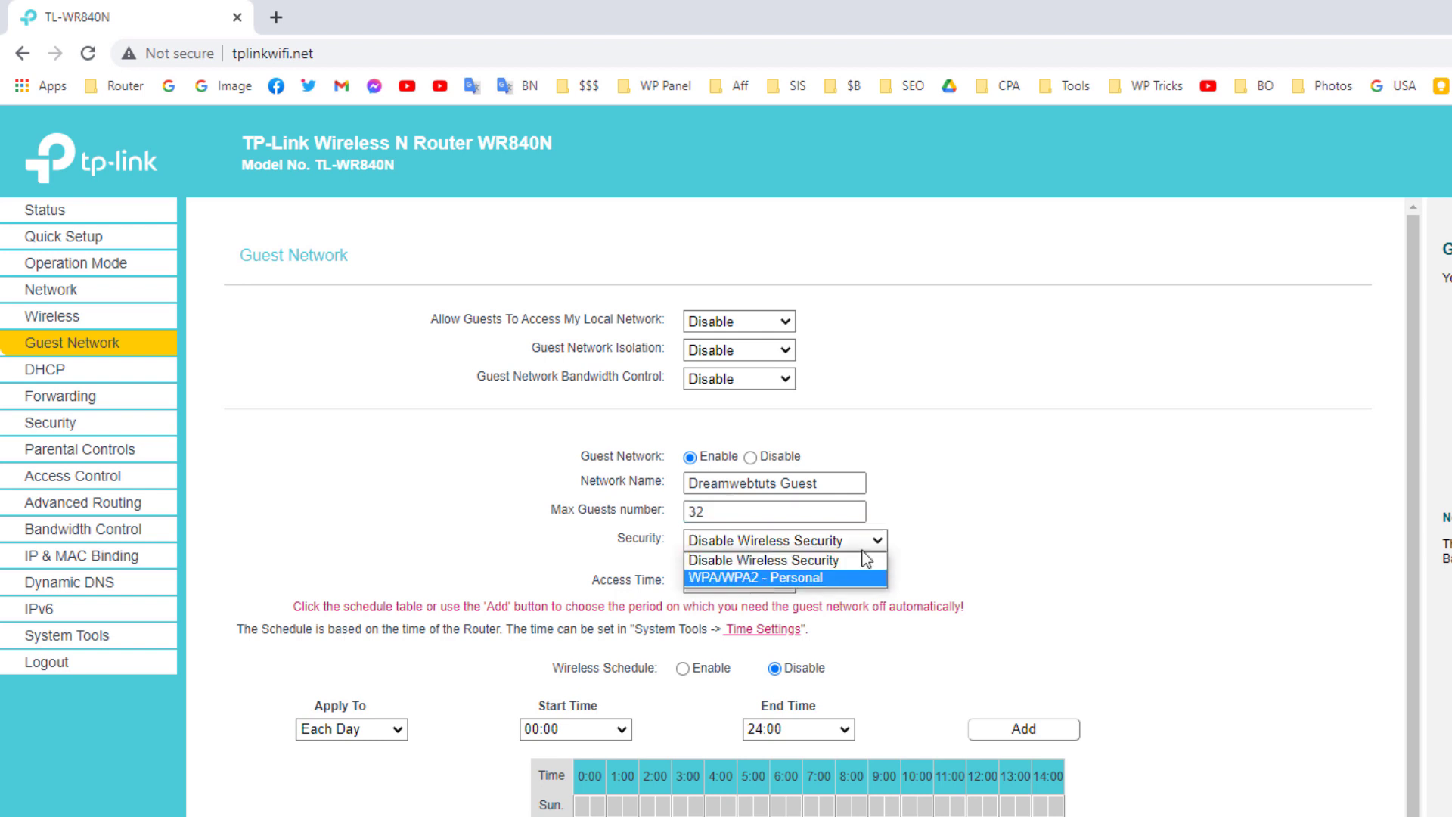
click(832, 578)
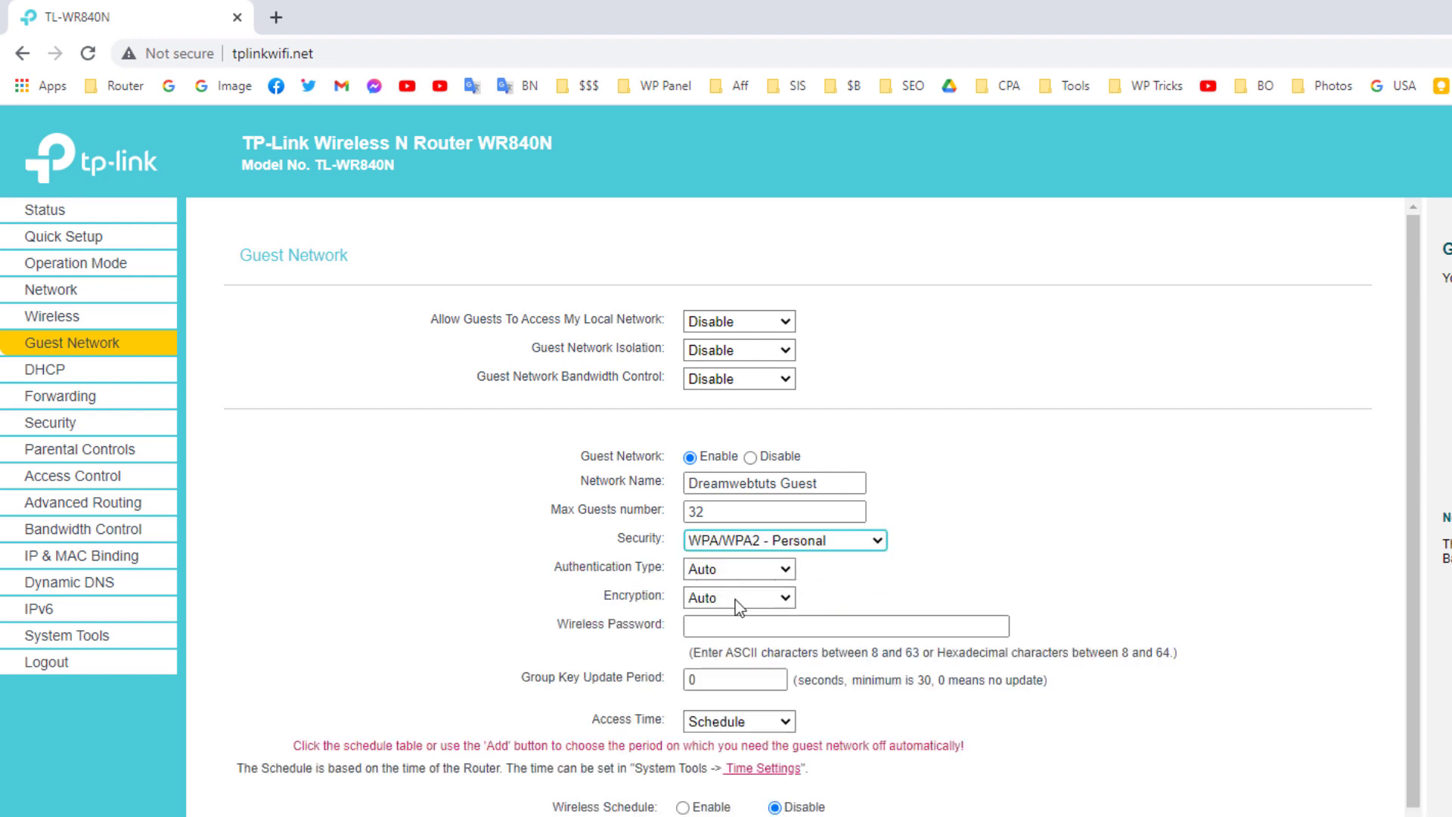
click(736, 629)
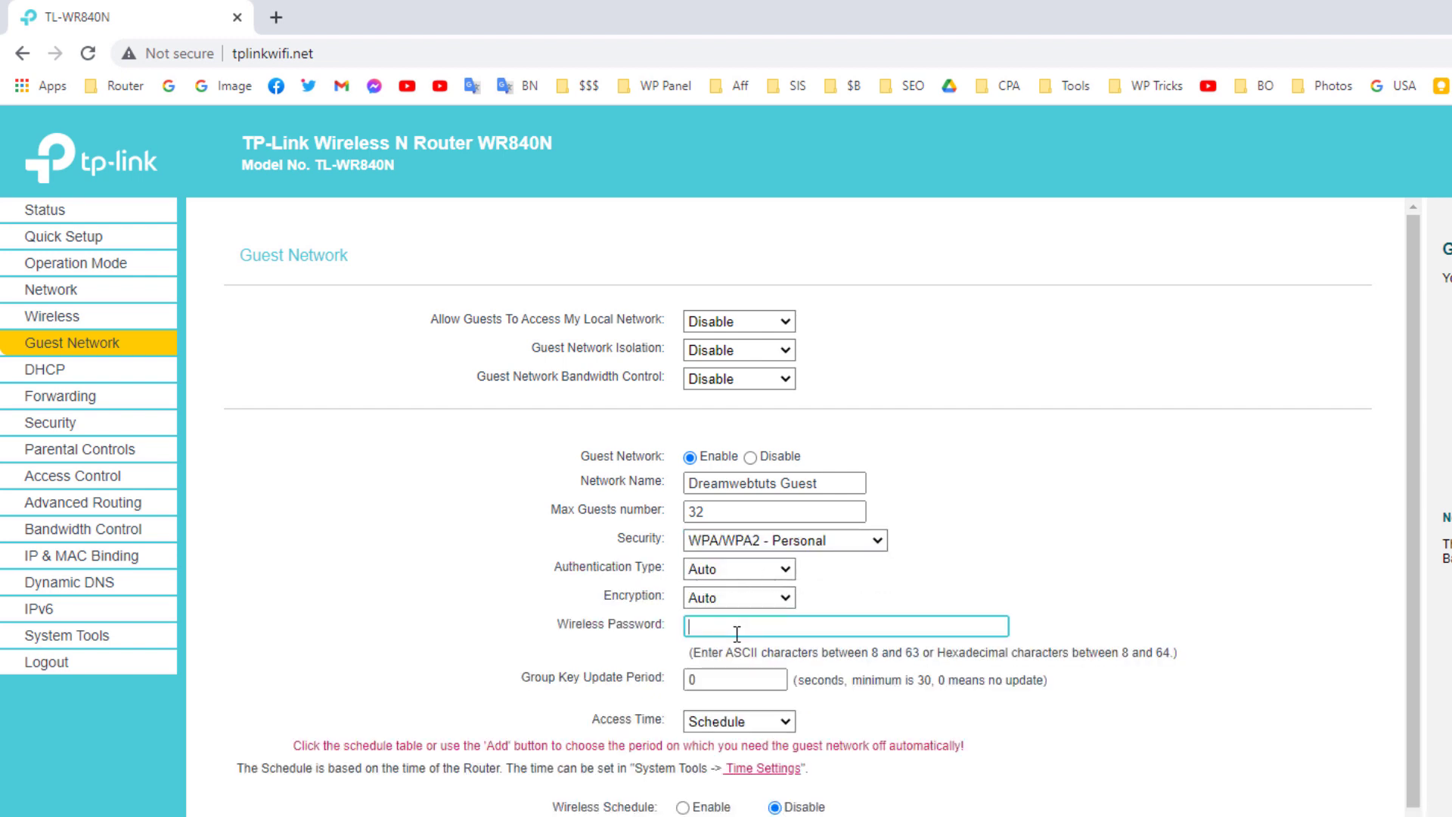
text(123456778)
key(BackSpace)
key(BackSpace)
key(BackSpace)
key(BackSpace)
key(BackSpace)
key(BackSpace)
key(BackSpace)
key(BackSpace)
text(123456789)
Save the guest network settings.
scroll(945, 688, down, 3)
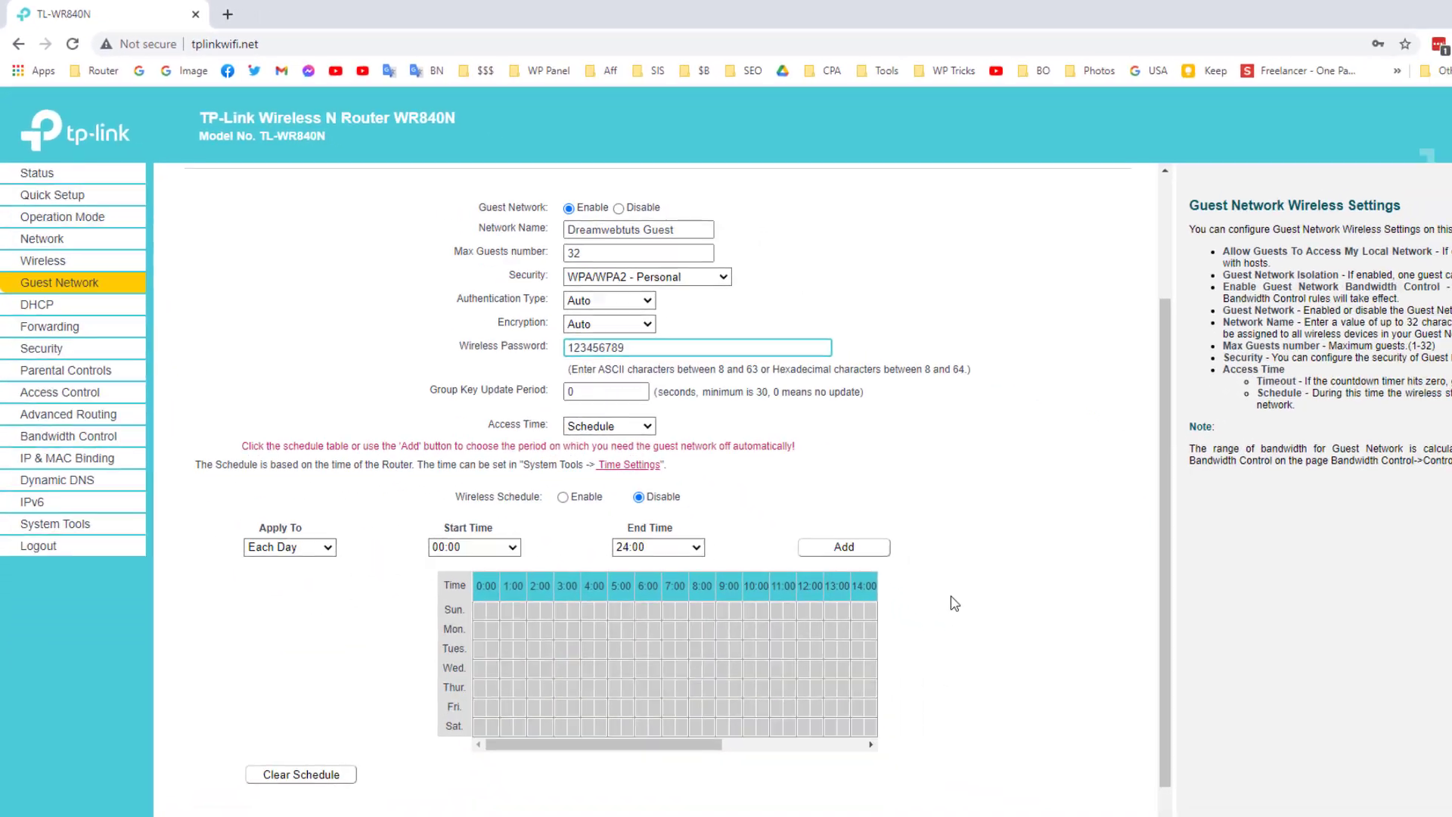
scroll(954, 603, down, 1)
click(634, 772)
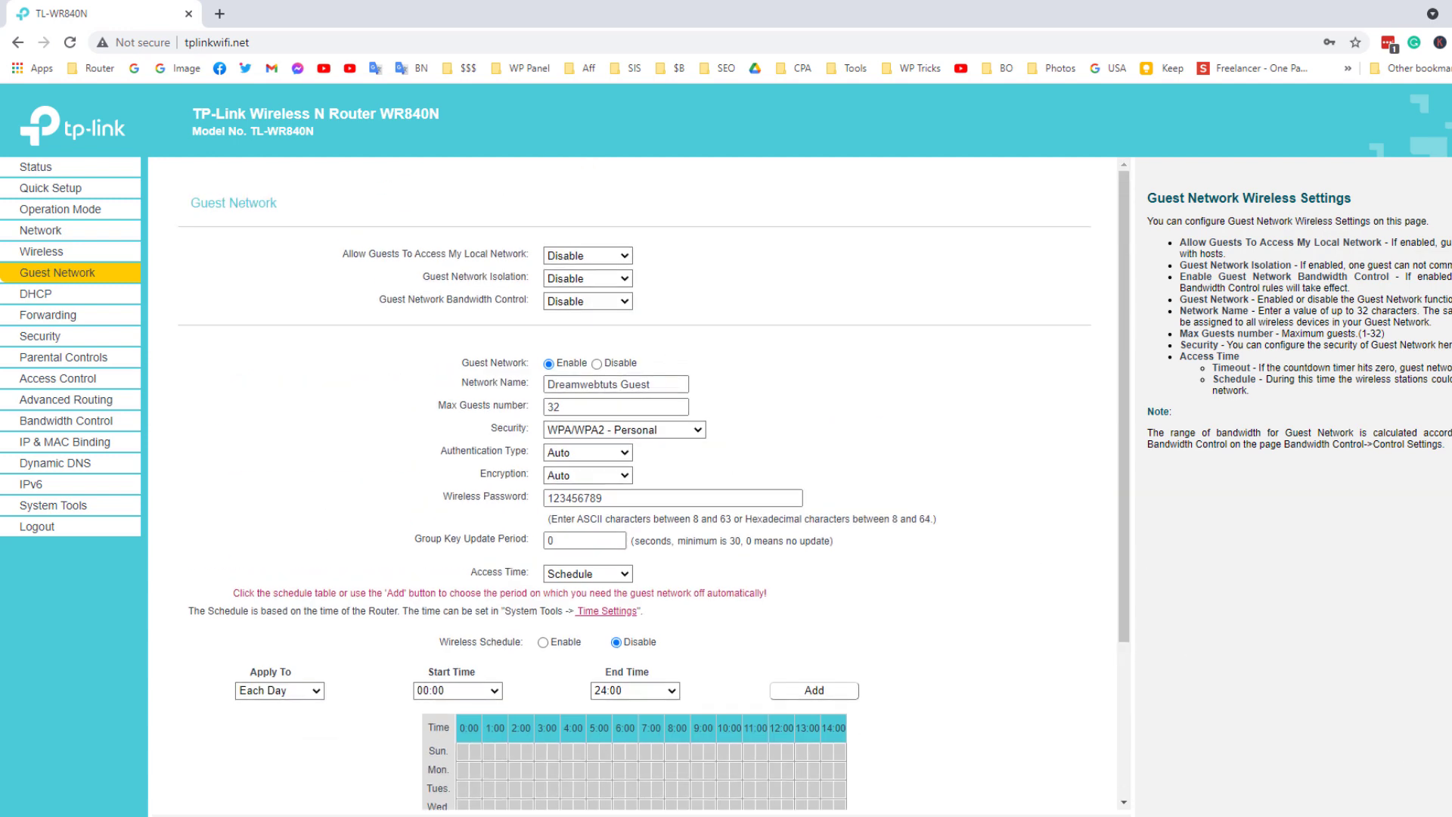
Look for the Dreamwebtuts Guest network among the computer's available Wi-Fi networks, and close the list.
click(1337, 811)
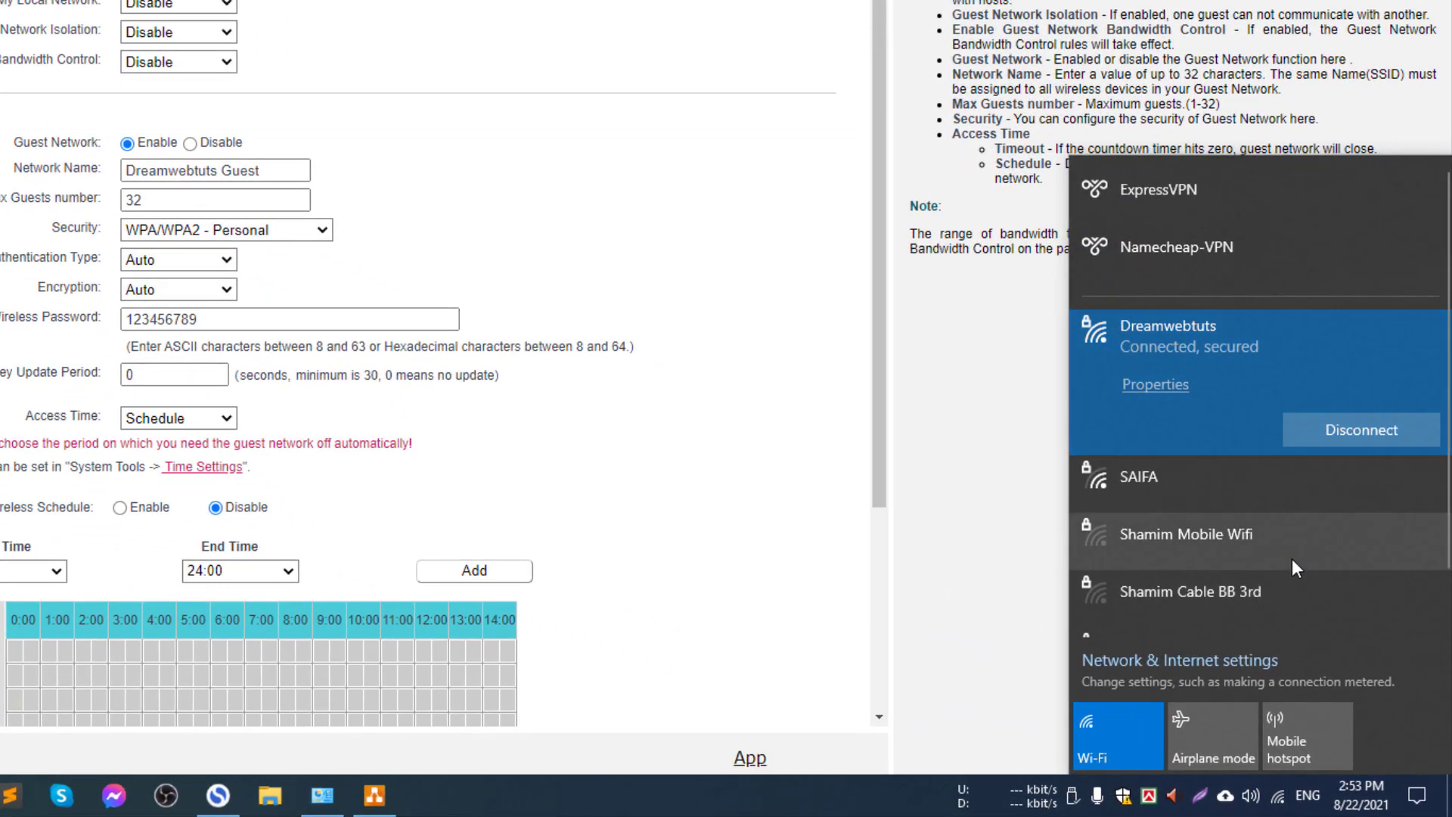
scroll(1322, 530, down, 2)
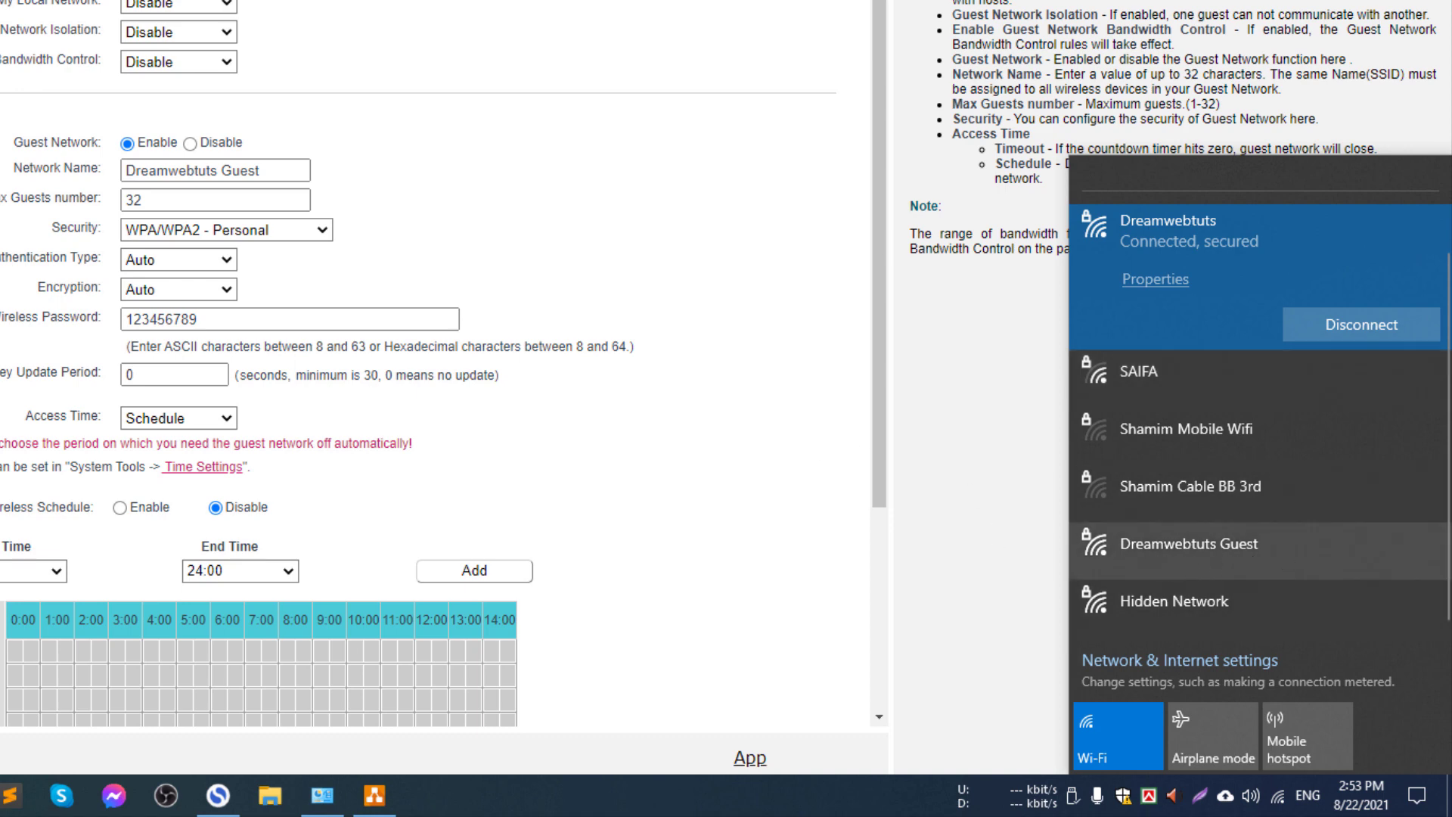
click(691, 297)
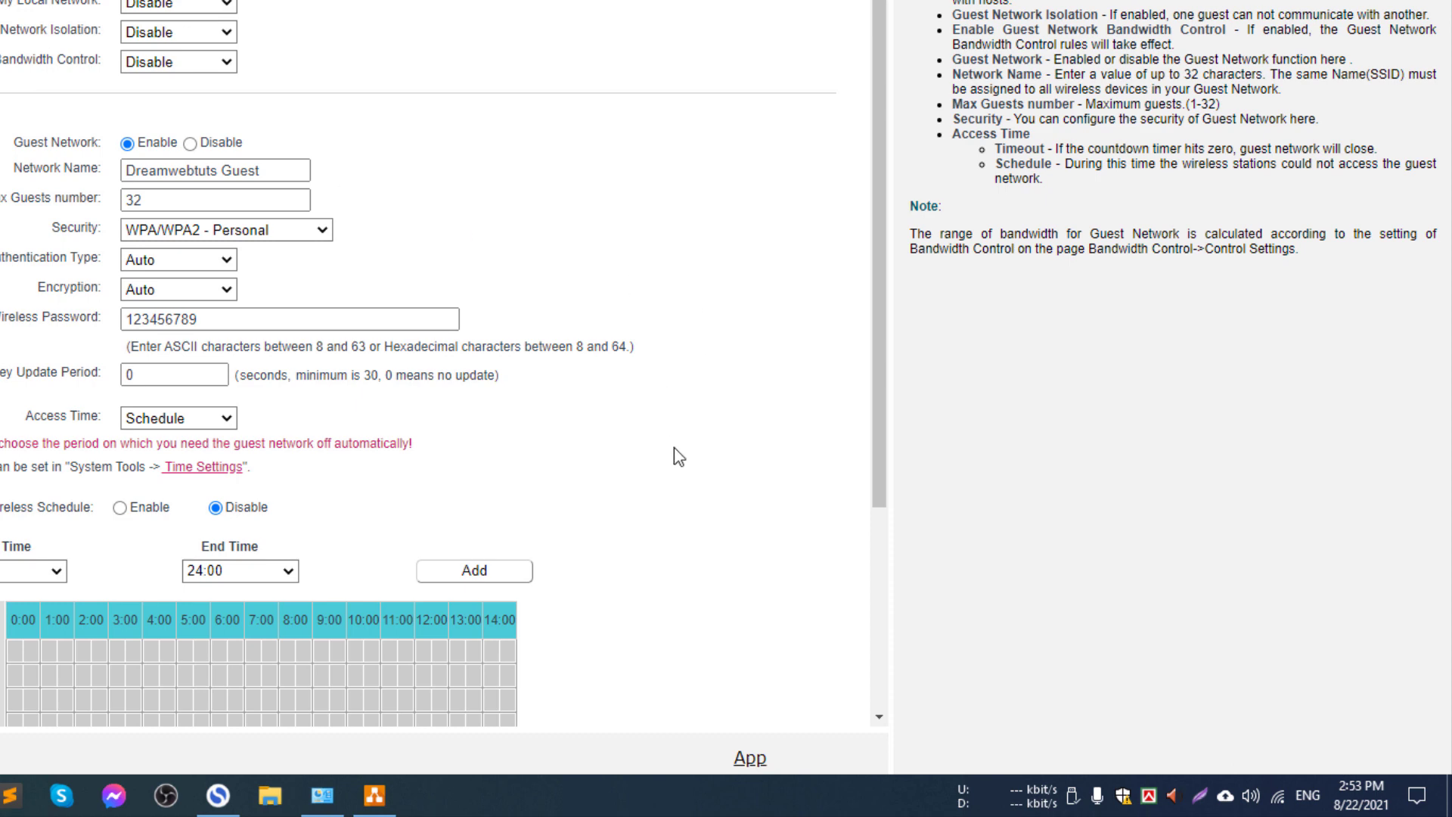